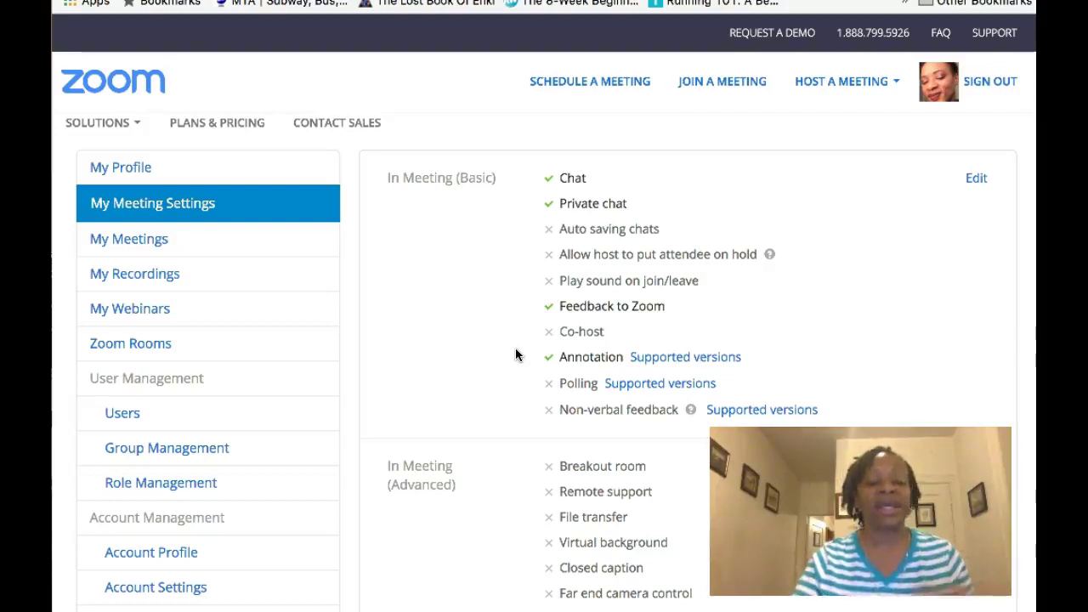
- Start scheduling a new meeting from My Meetings and change its topic from 'My Meeting' to 'Weekly Meeting'
left_click(149, 241)
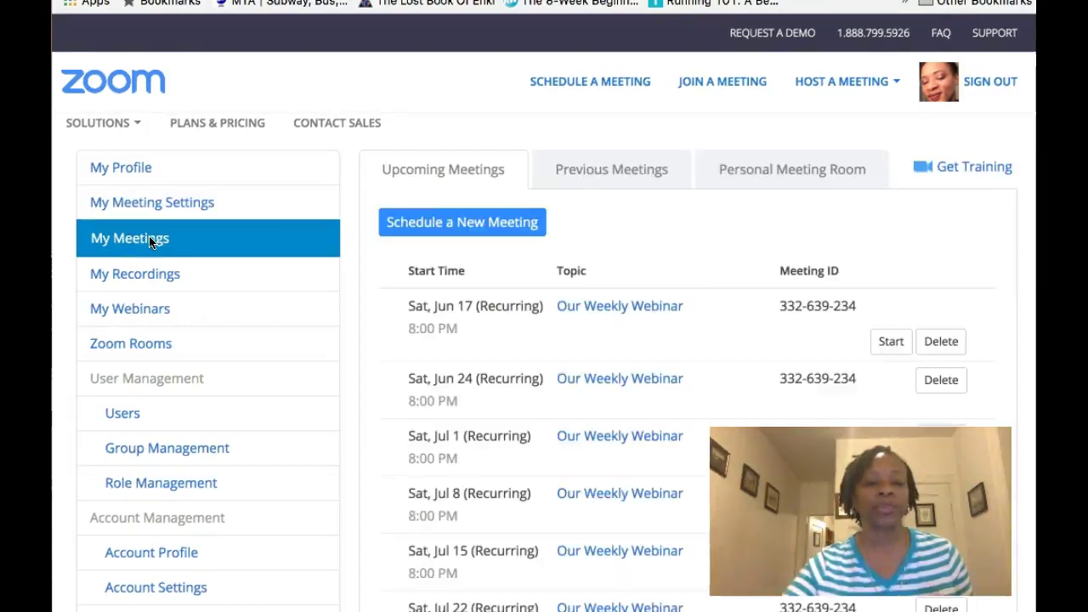
left_click(463, 224)
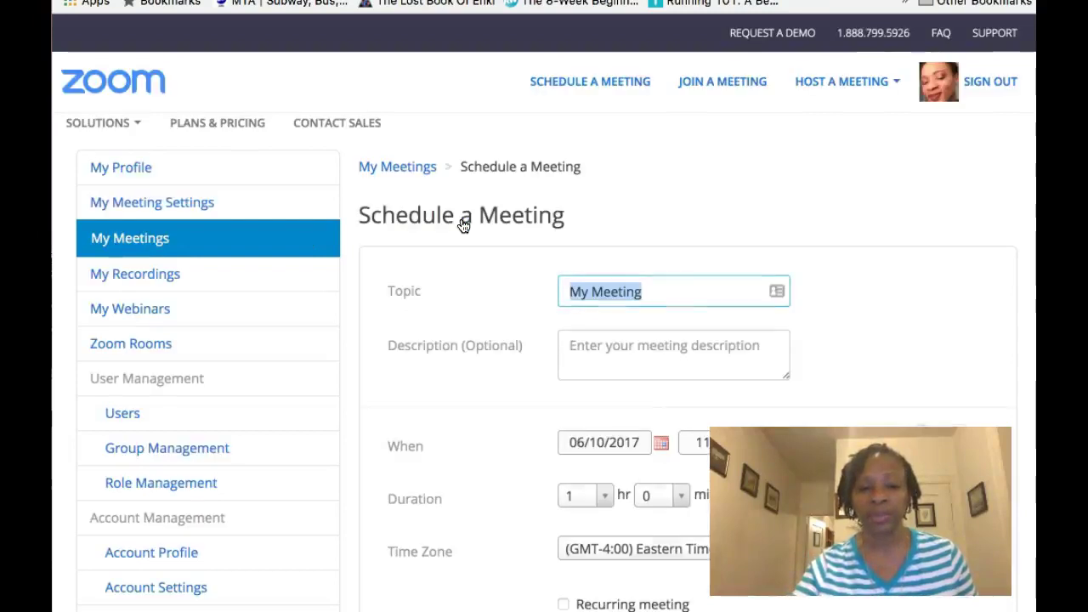
left_click(668, 292)
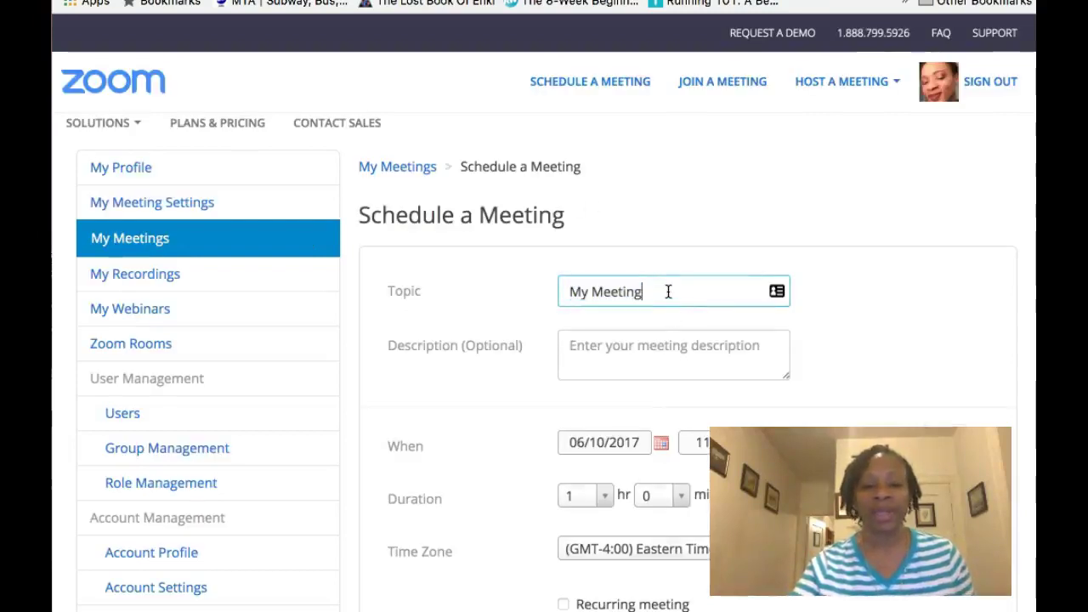
key("BackSpace")
key("BackSpace")
key("BackSpace")
key("BackSpace")
key("BackSpace")
key("BackSpace")
key("BackSpace")
key("BackSpace")
key("BackSpace")
key("BackSpace")
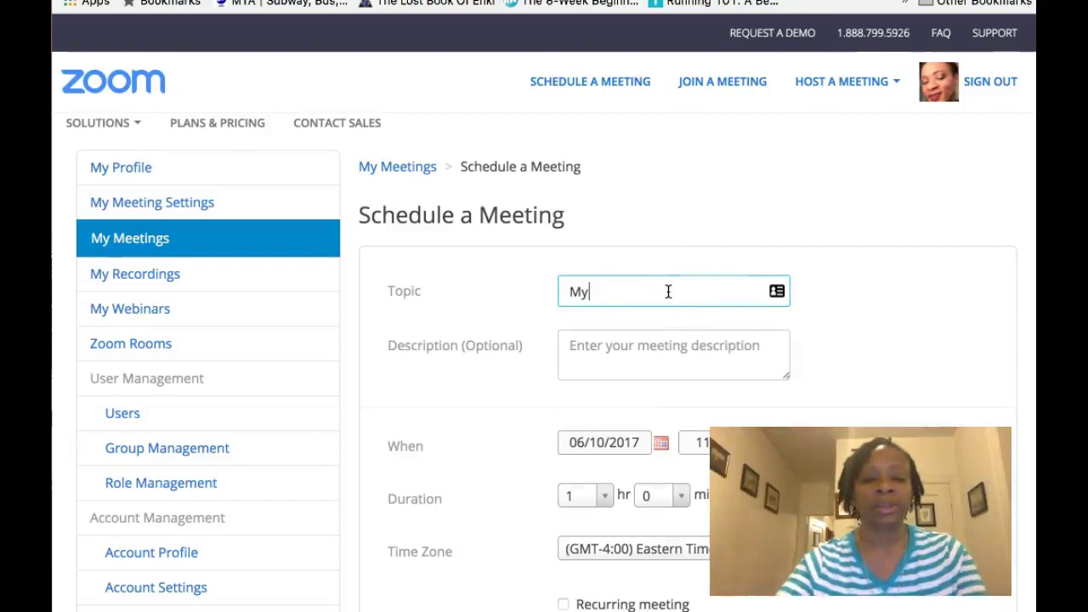
type("W")
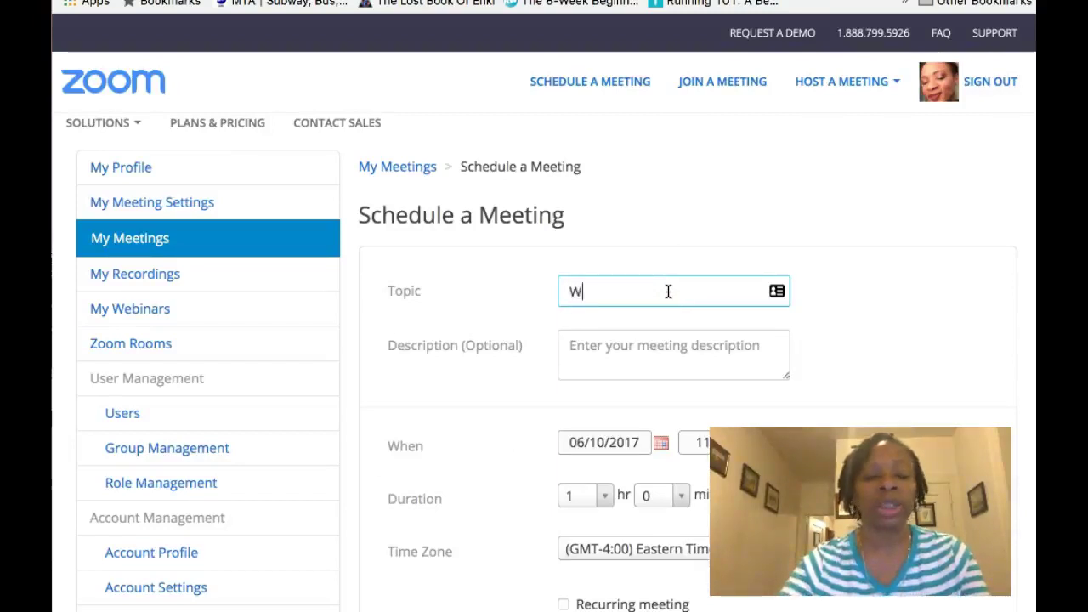
type("eekl")
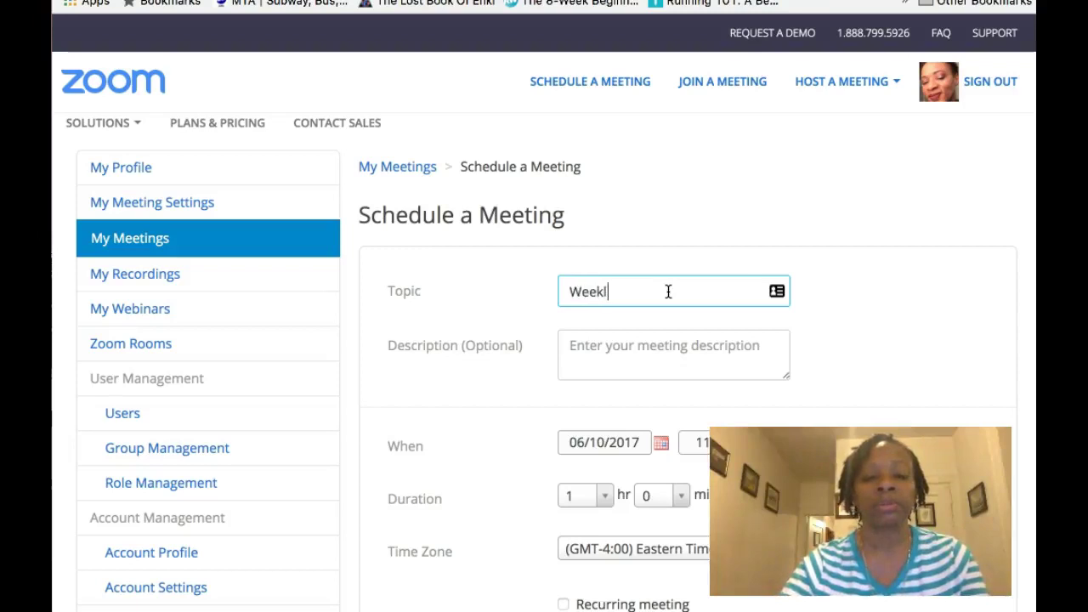
type("y Meeting")
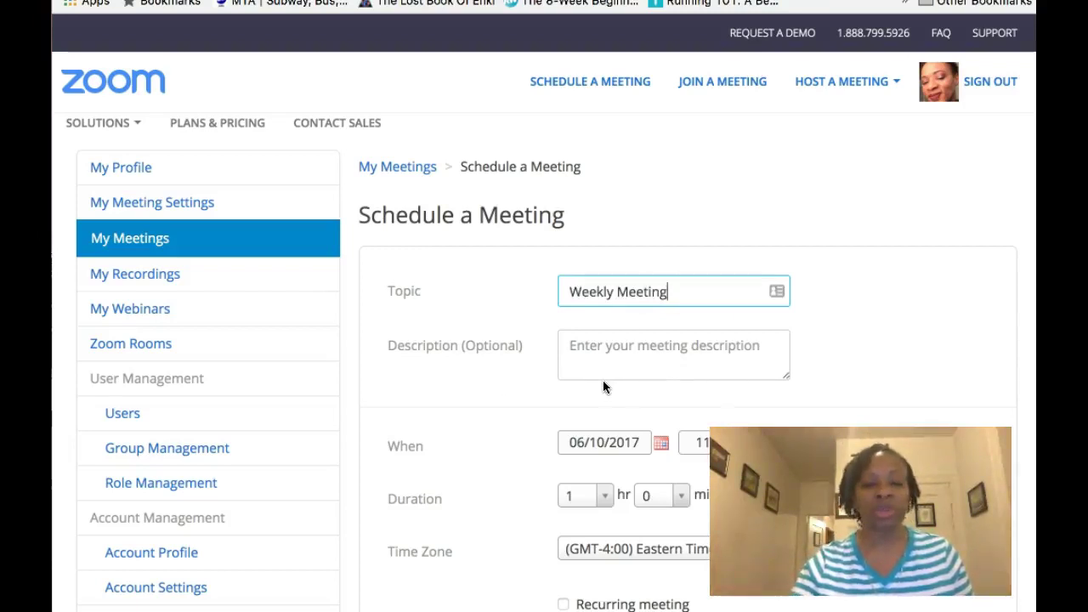
- Set the meeting date to June 11, 2017 (06/11/2017)
scroll(603, 383, "down", 3)
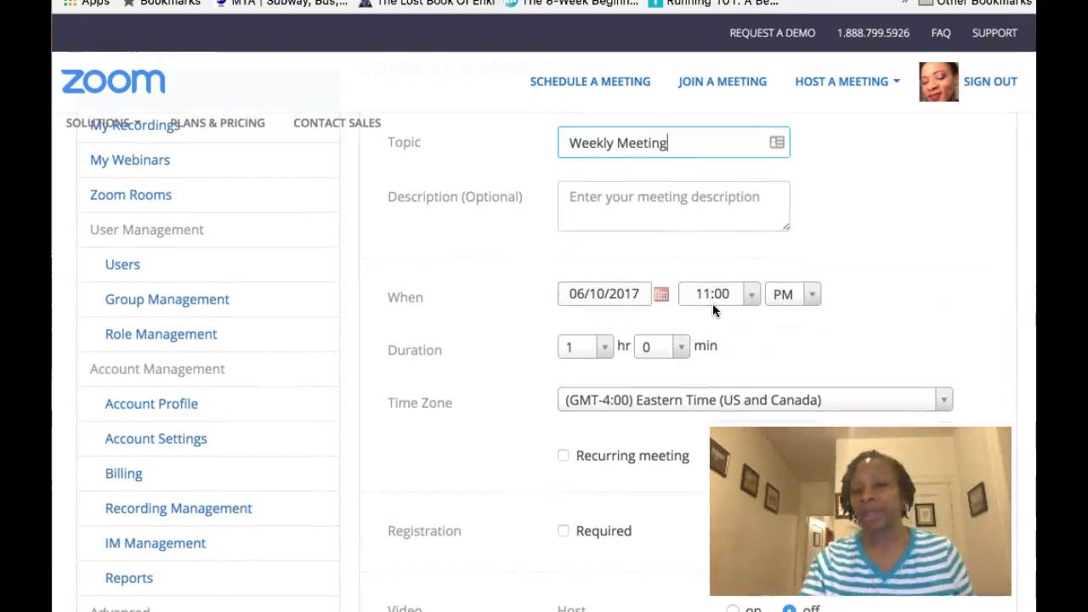
left_click(661, 296)
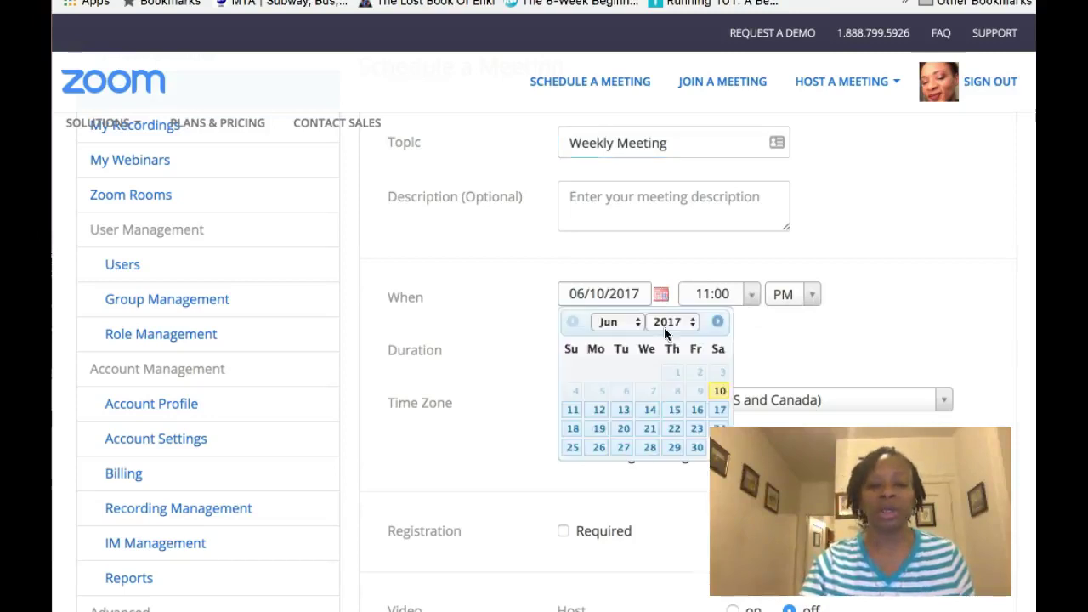
left_click(574, 411)
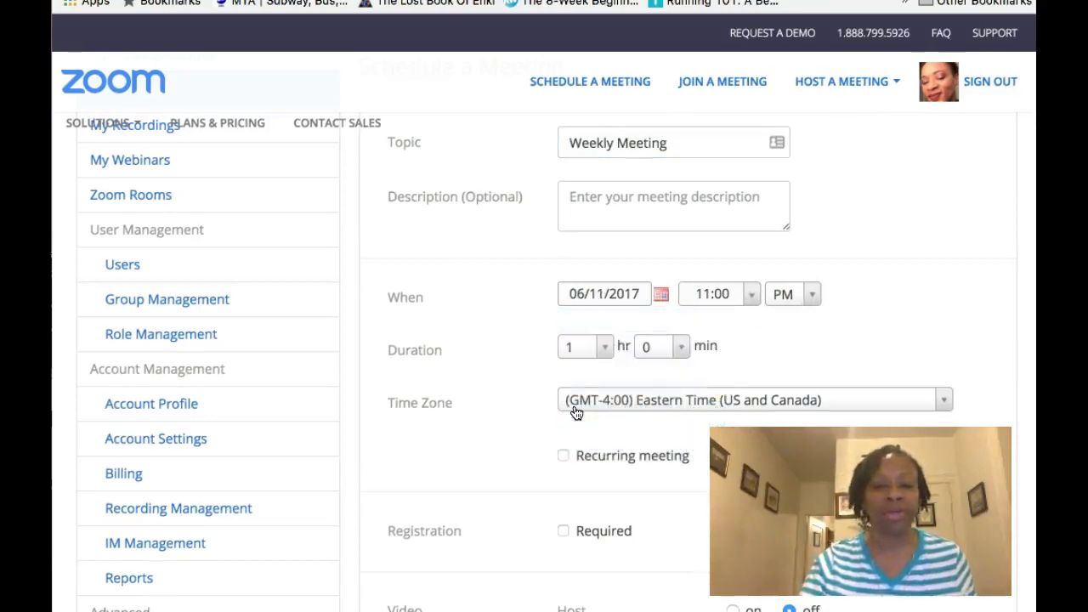
- Keep the start time at 11:00 PM and the duration at 1 hr 0 min
left_click(753, 299)
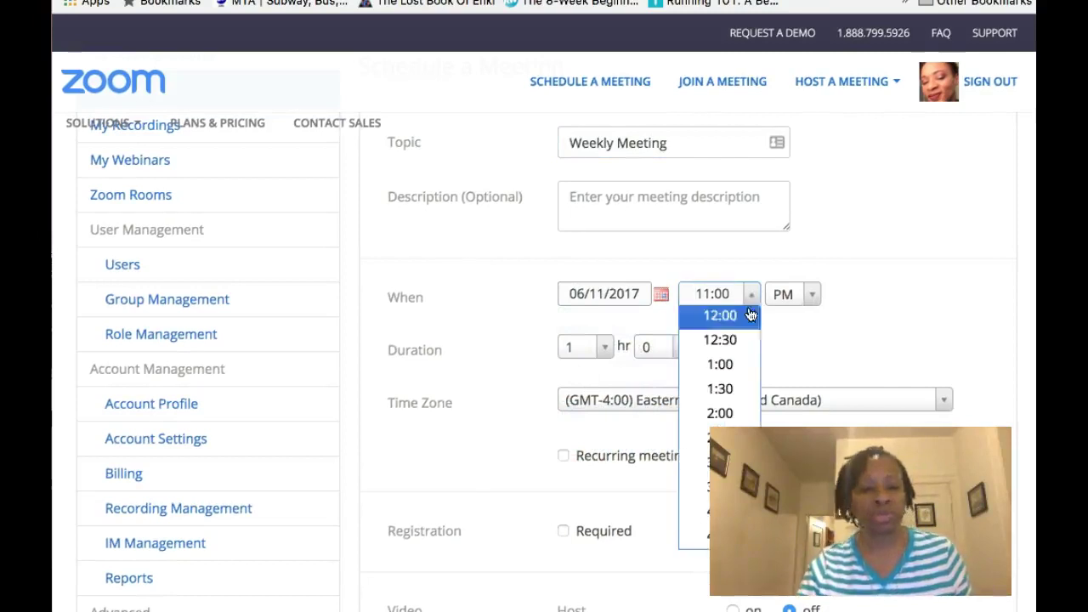
scroll(731, 353, "down", 3)
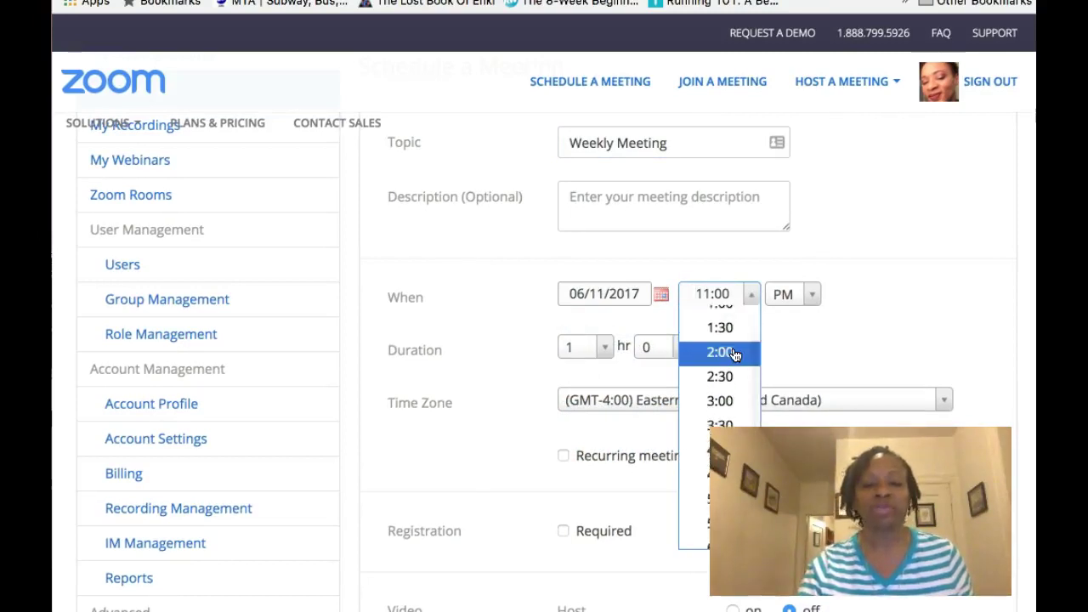
left_click(847, 330)
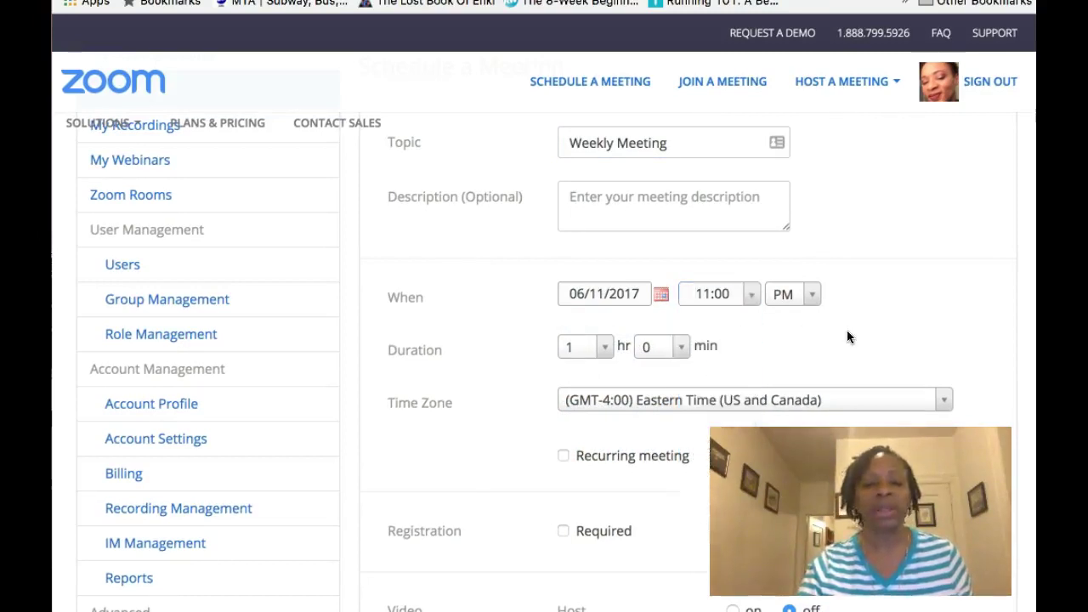
left_click(603, 349)
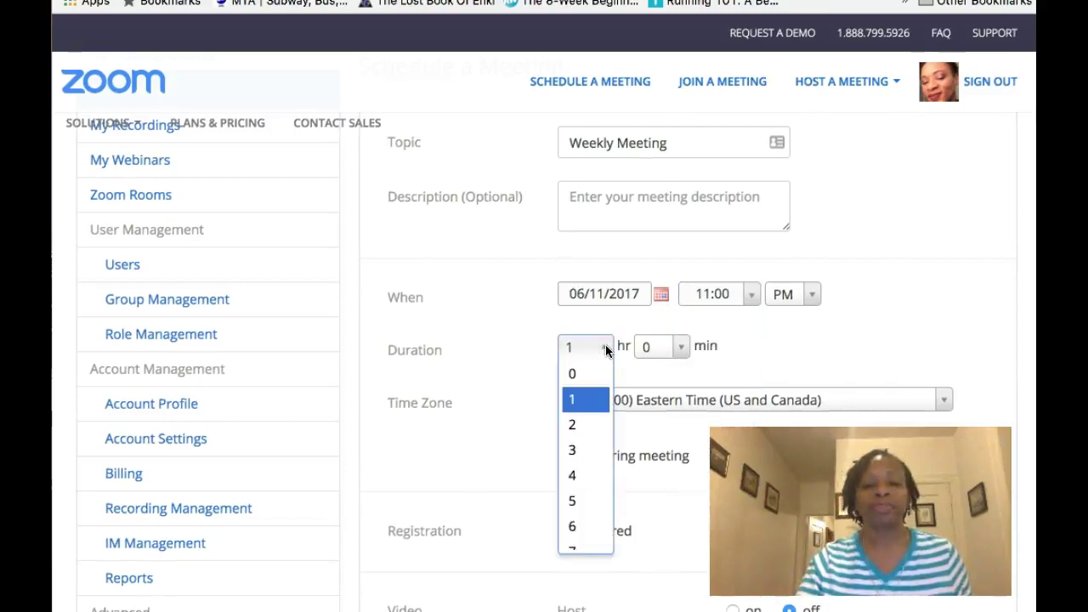
left_click(686, 354)
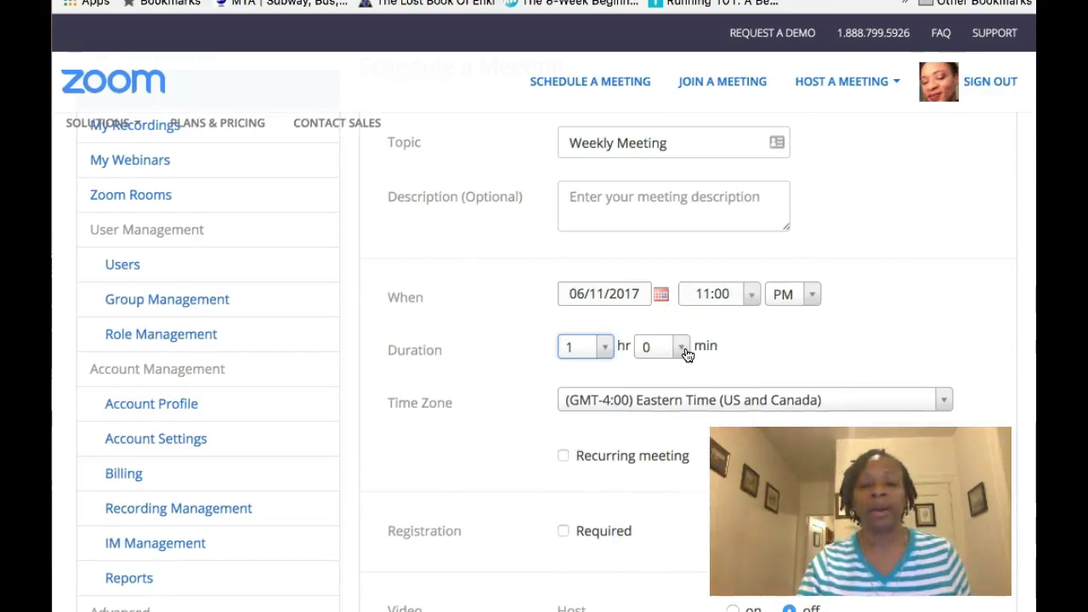
left_click(680, 354)
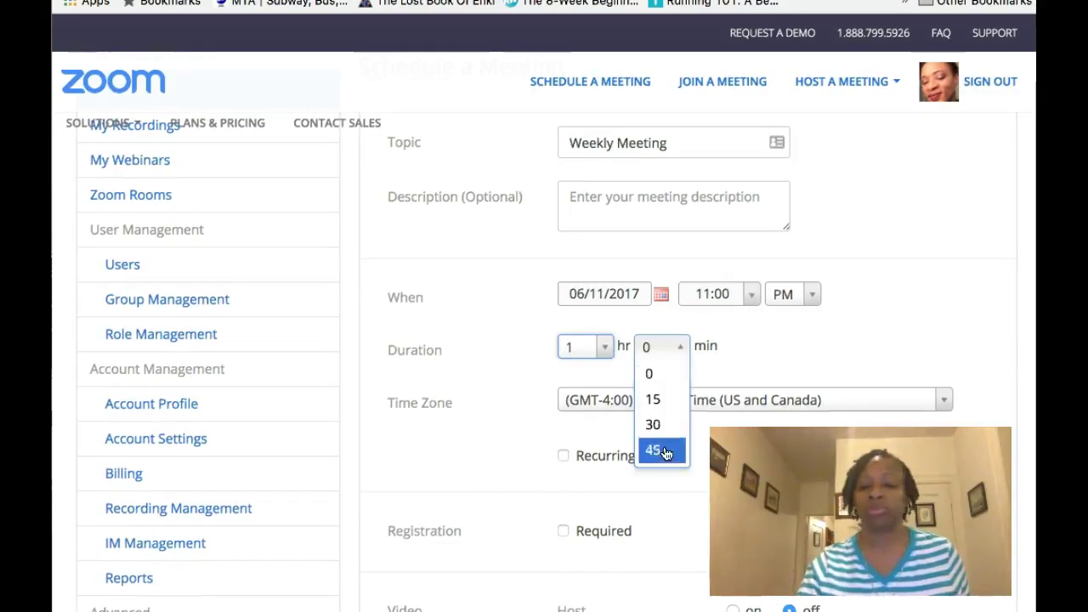
left_click(606, 351)
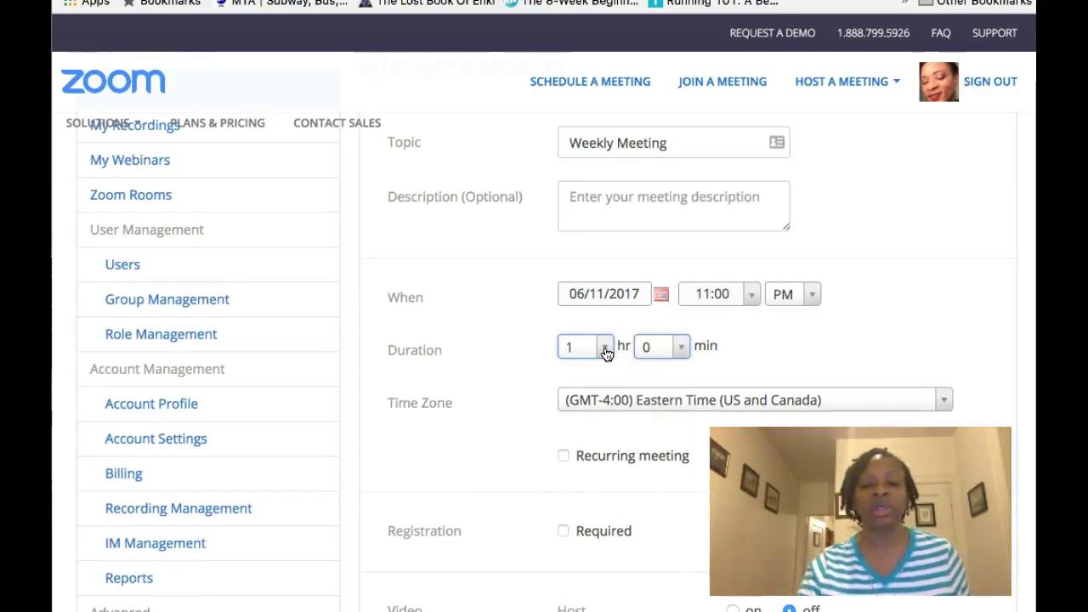
left_click(606, 351)
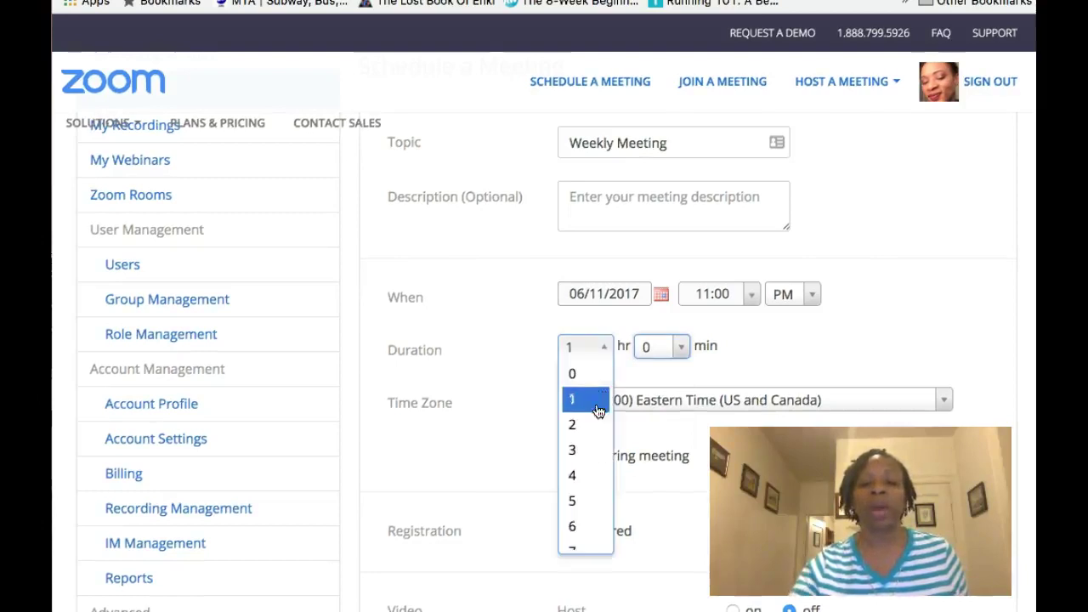
left_click(496, 368)
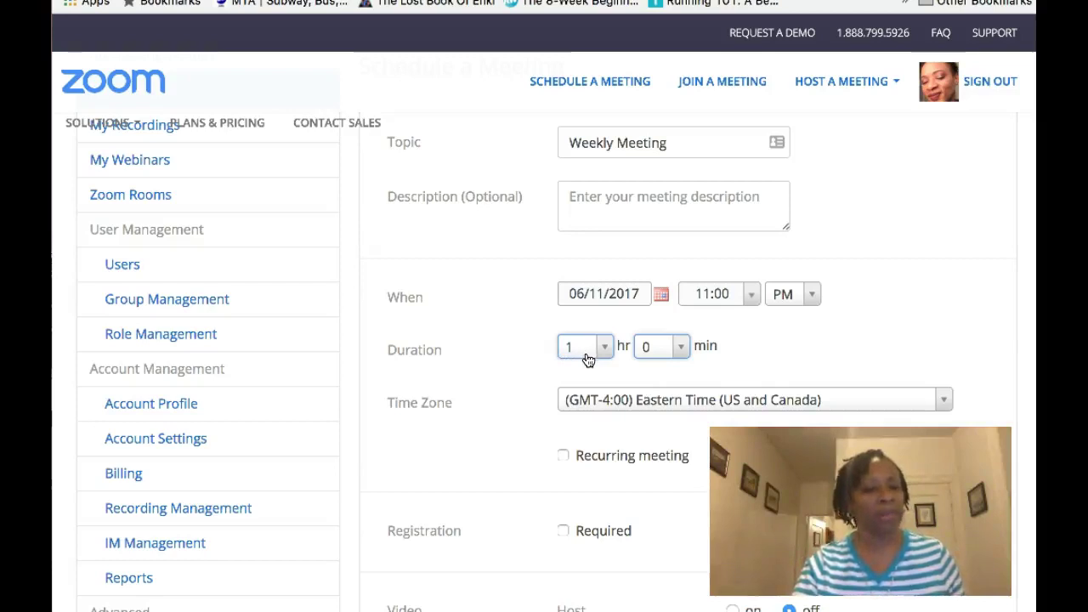
- Keep the time zone at (GMT-4:00) Eastern Time (US and Canada) and scroll down to the Video options
scroll(586, 358, "down", 1)
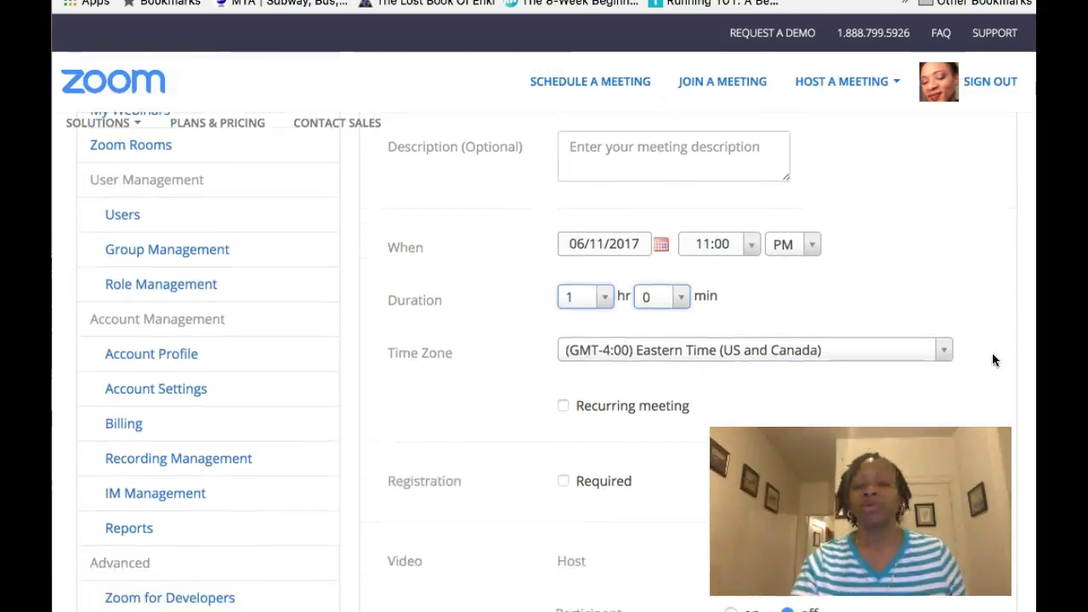
left_click(945, 353)
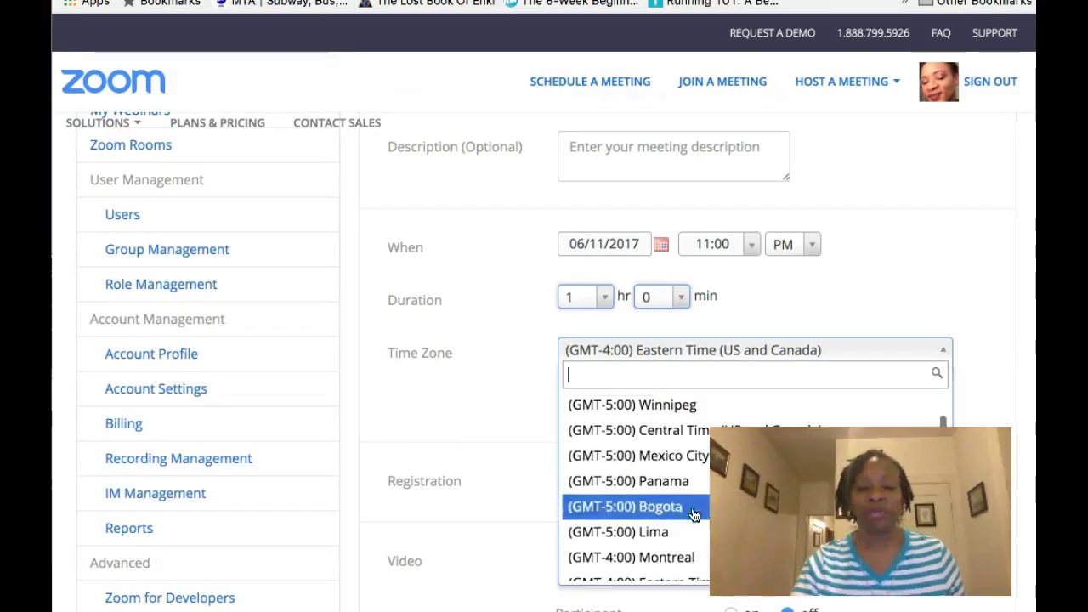
scroll(667, 478, "down", 10)
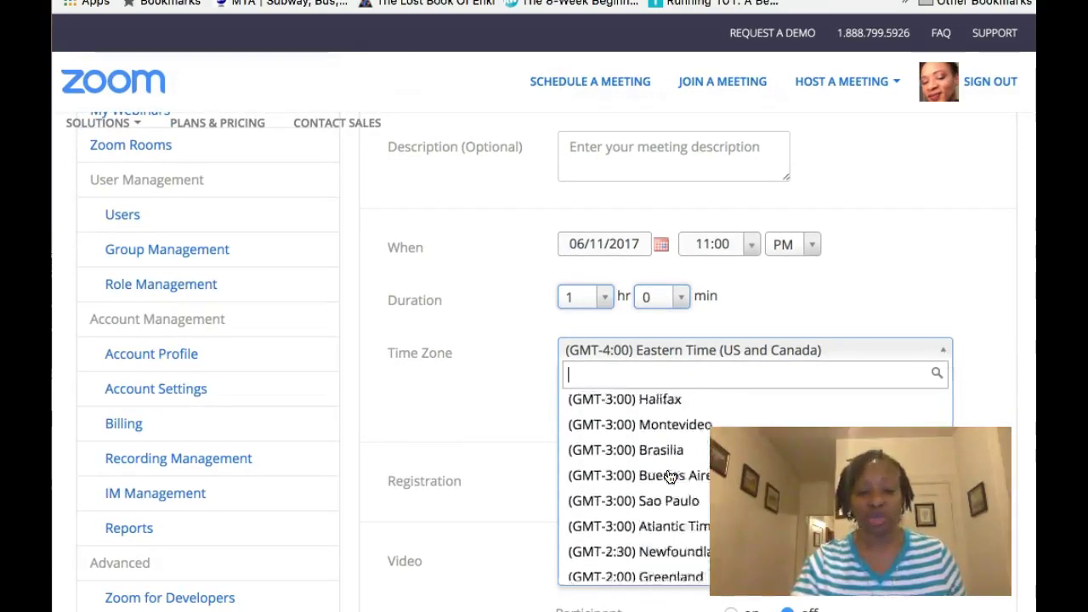
scroll(669, 478, "up", 15)
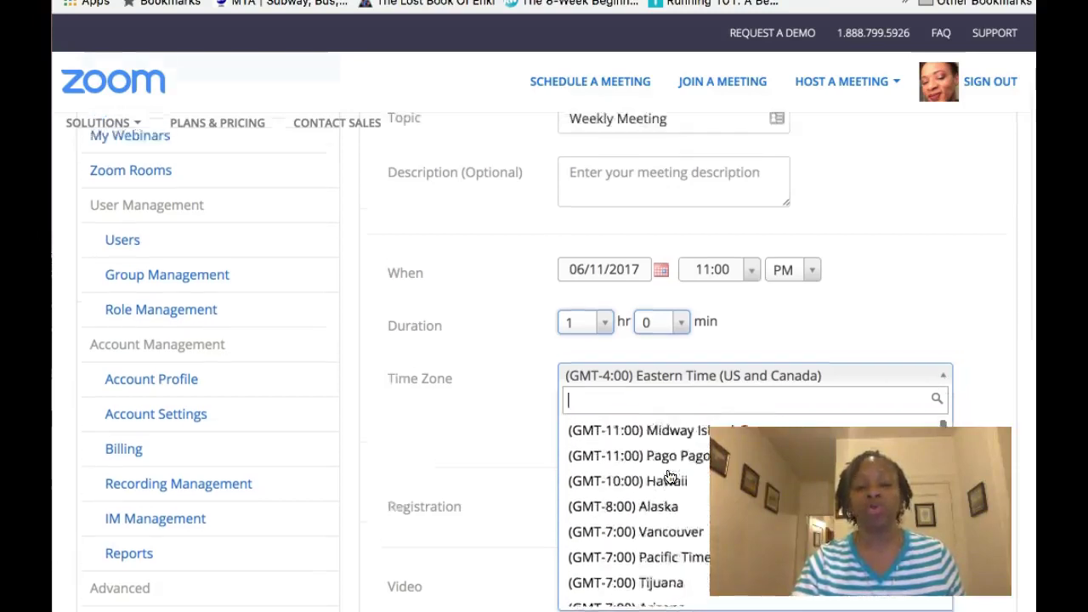
left_click(866, 338)
scroll(866, 339, "down", 5)
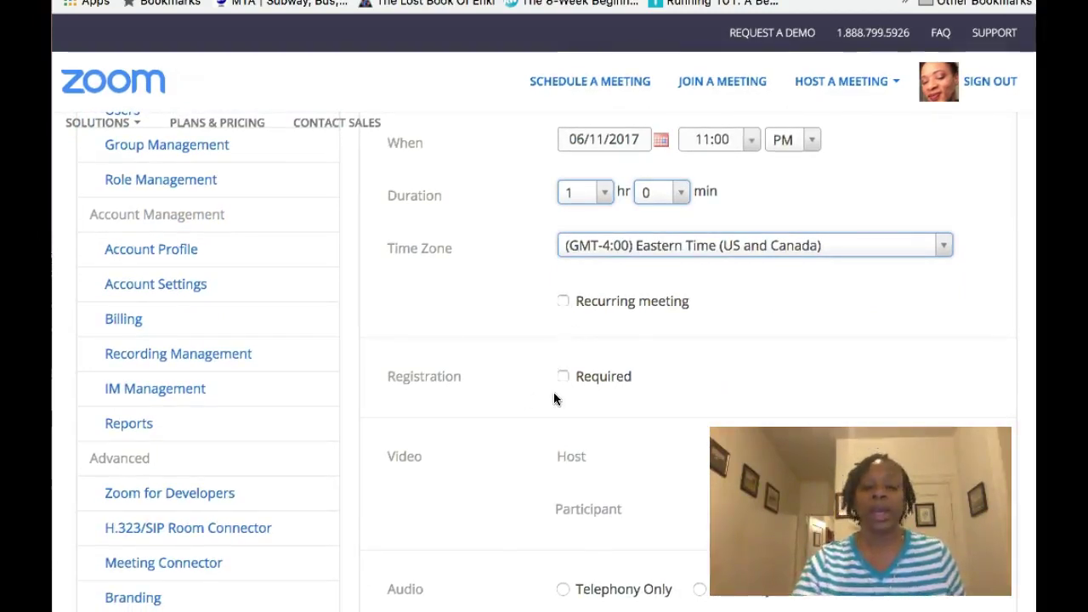
scroll(553, 396, "down", 5)
scroll(553, 395, "up", 3)
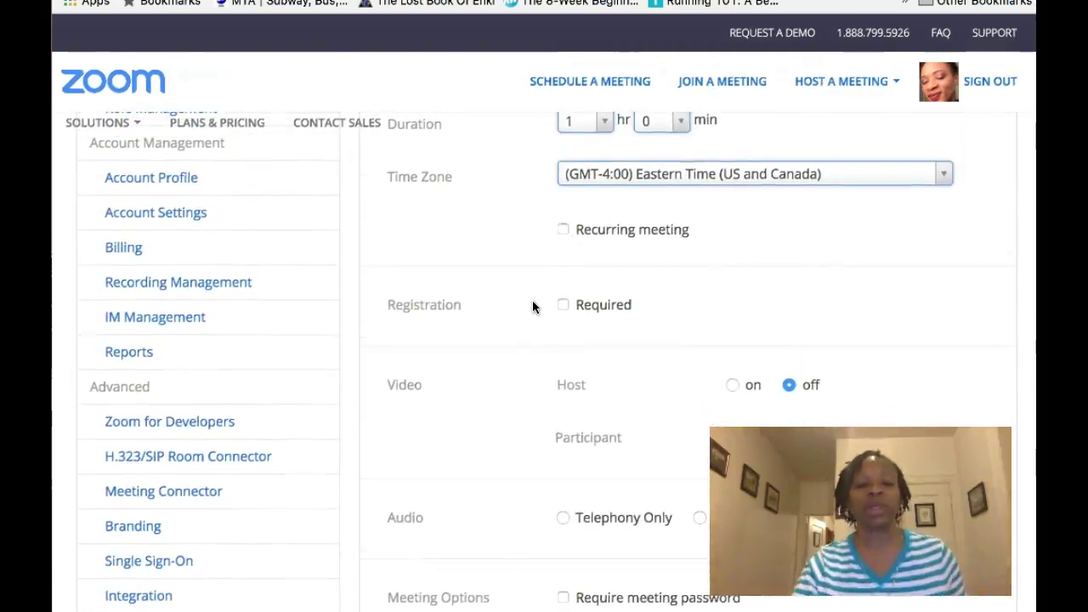
scroll(533, 305, "down", 4)
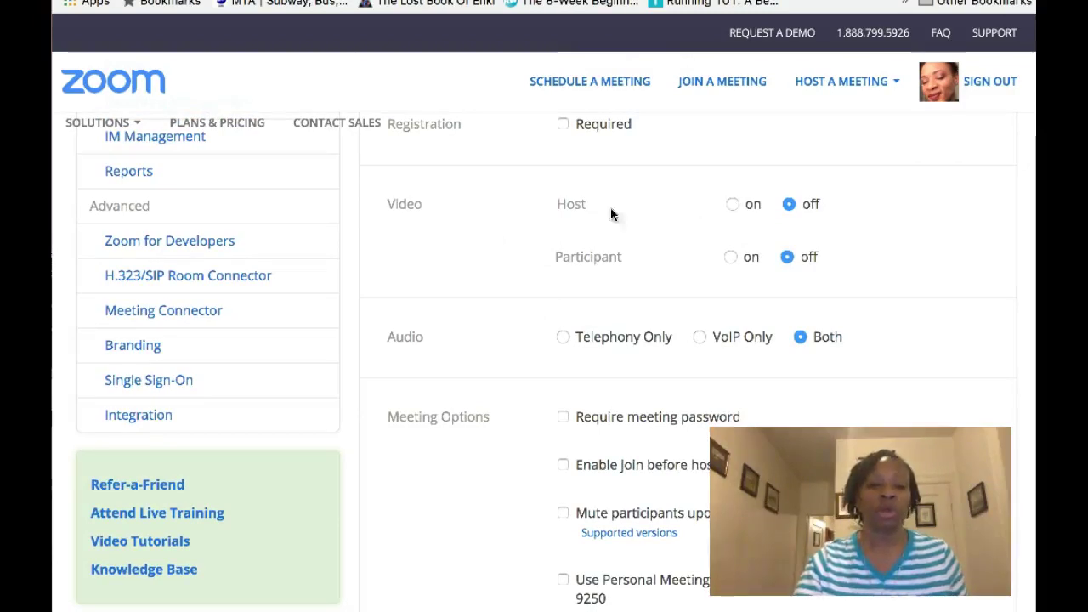
- Set both host and participant video to on, leaving the other meeting options unchanged
left_click(733, 205)
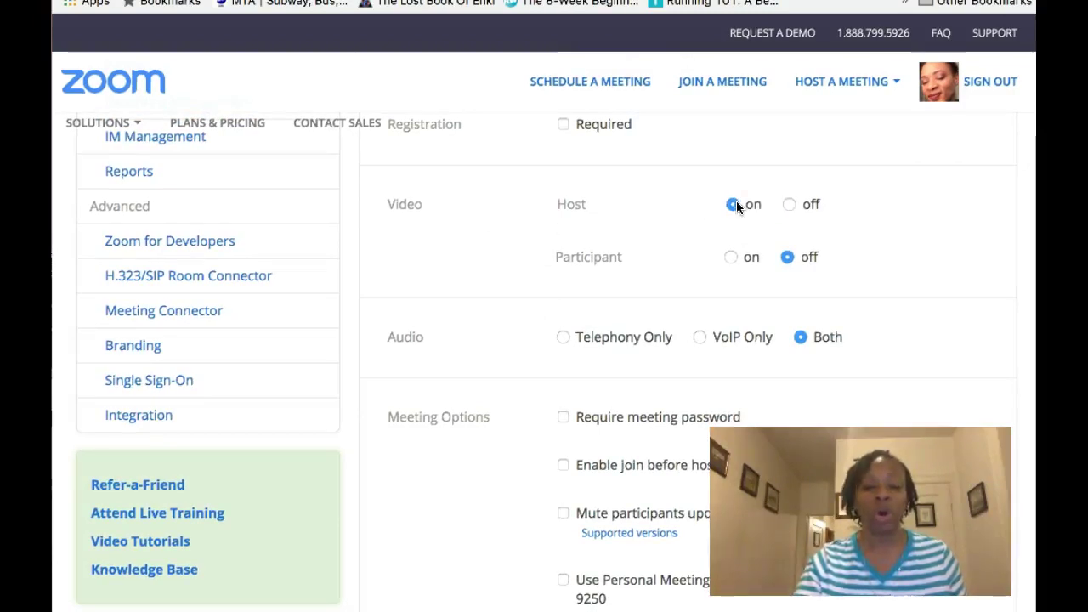
left_click(732, 257)
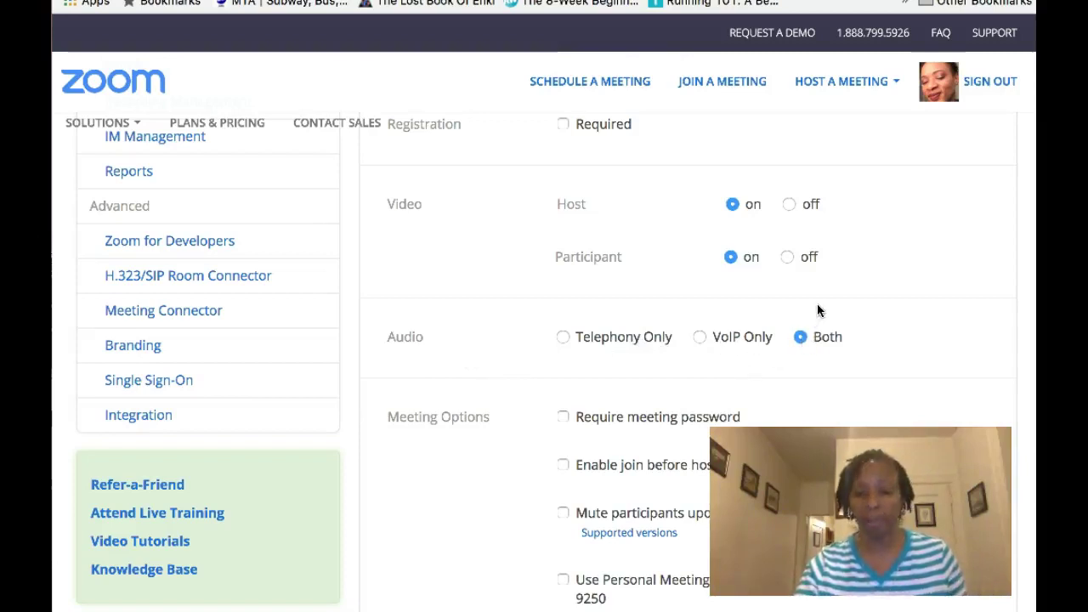
scroll(817, 310, "down", 5)
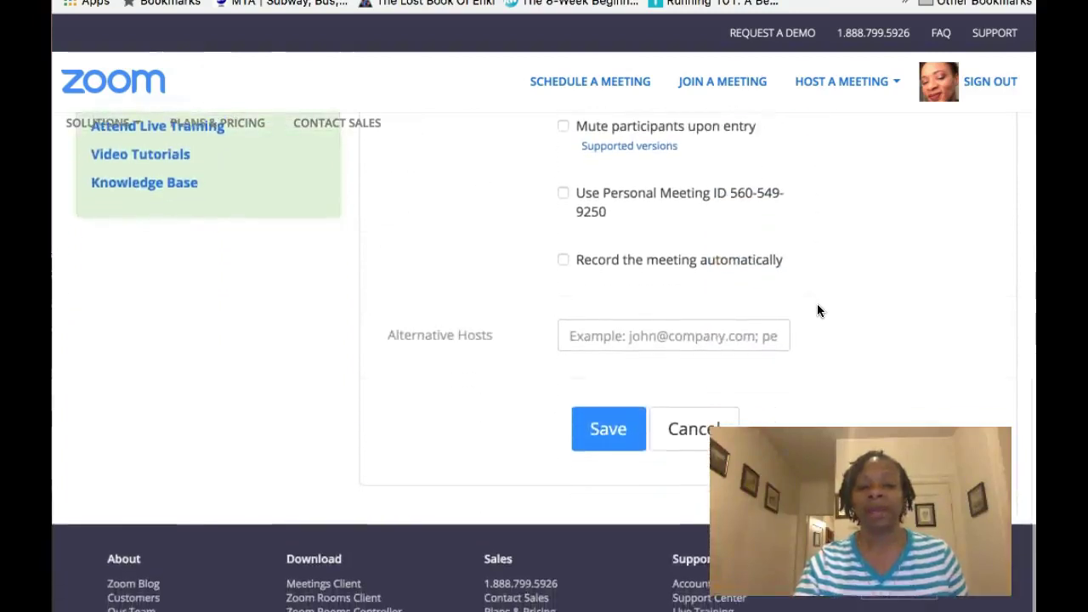
scroll(816, 310, "down", 1)
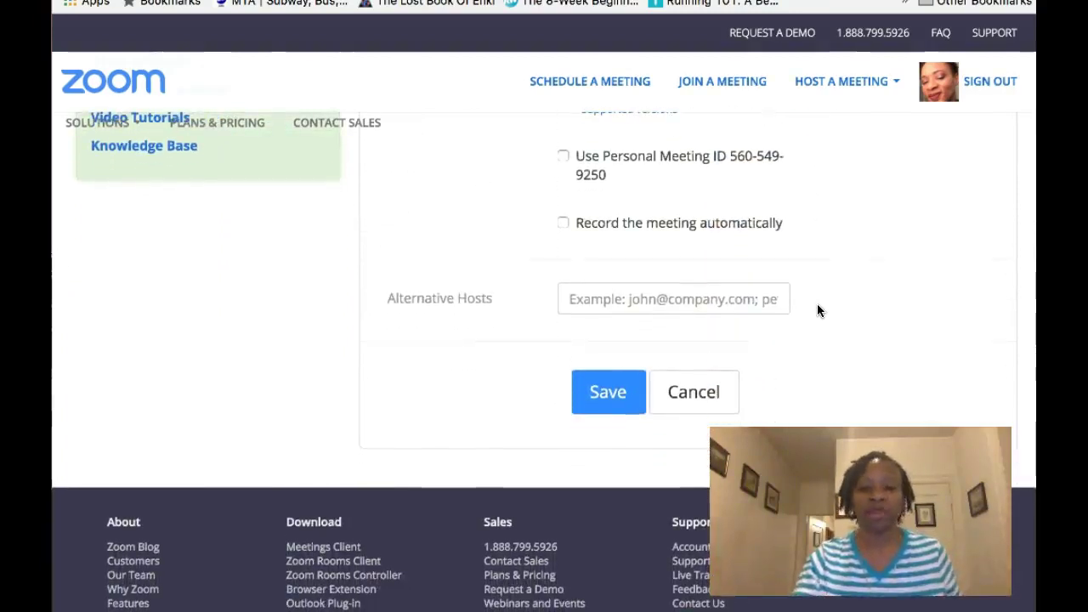
scroll(477, 289, "up", 1)
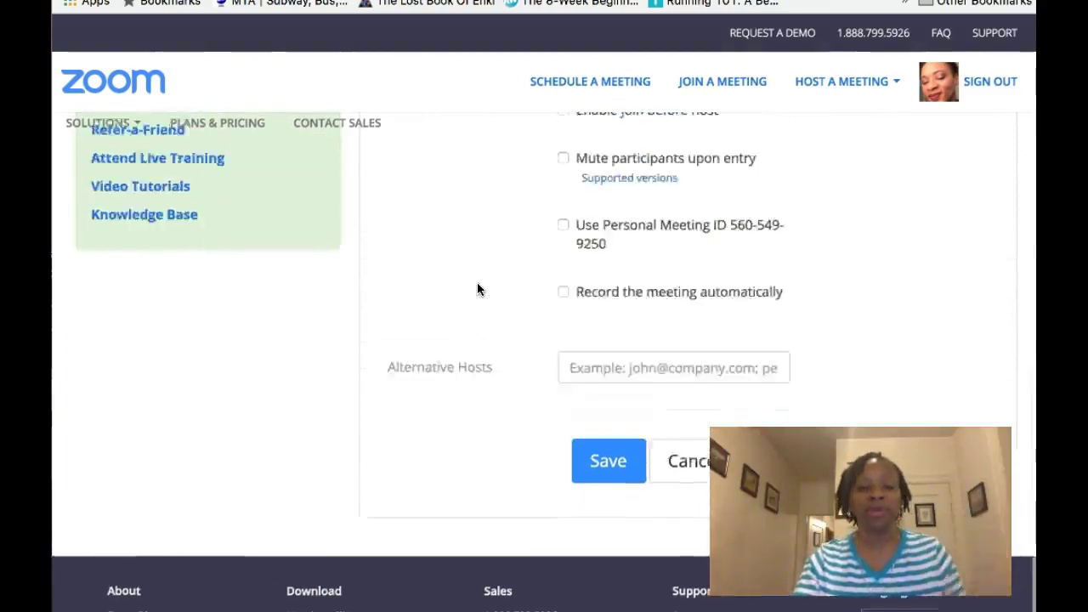
scroll(477, 290, "up", 10)
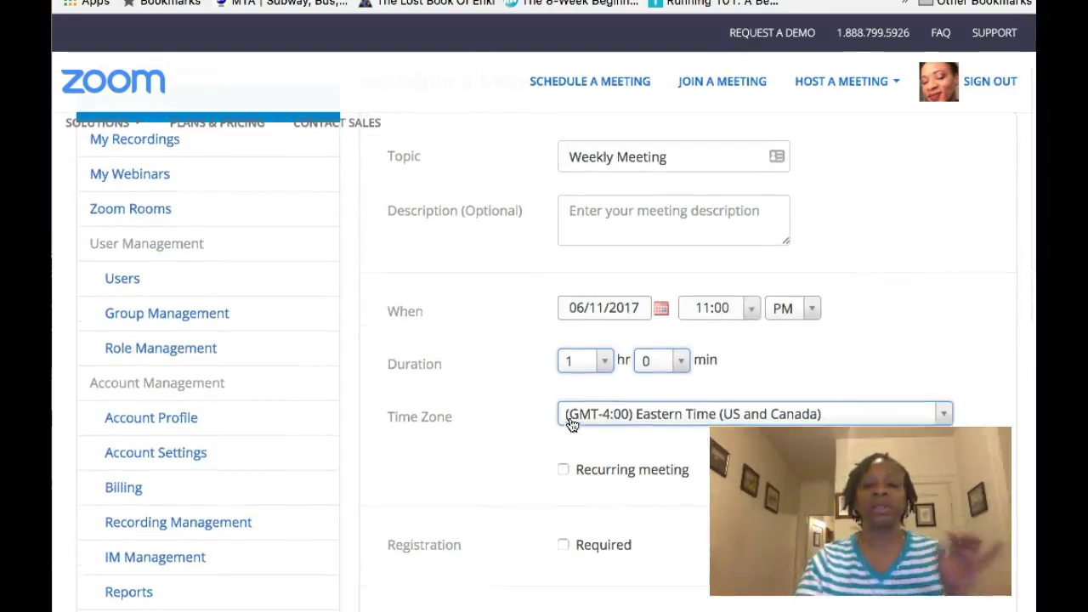
scroll(505, 425, "down", 7)
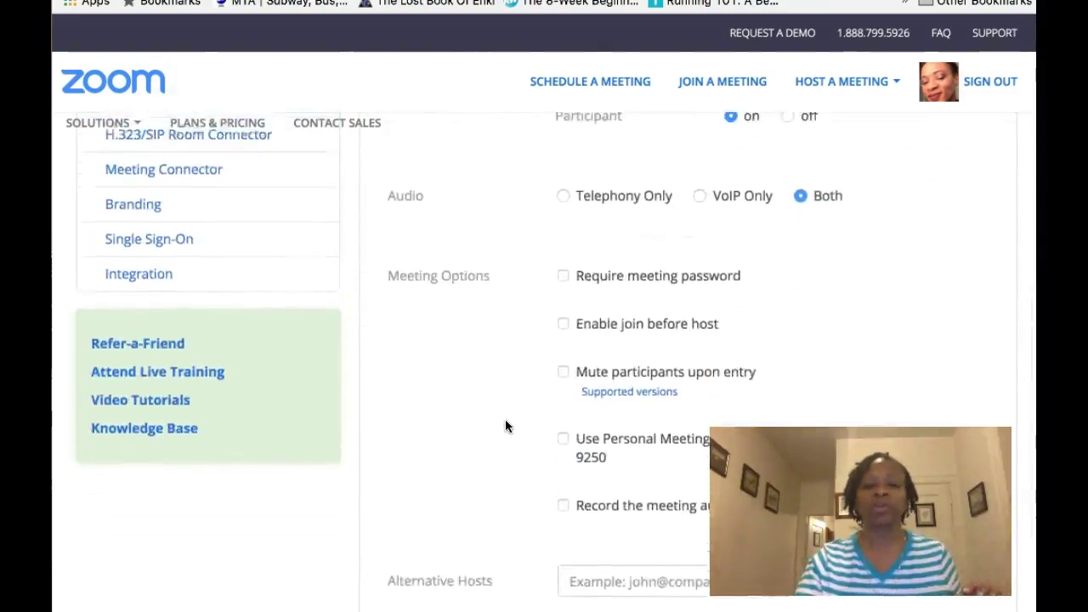
scroll(505, 419, "up", 2)
scroll(505, 419, "down", 5)
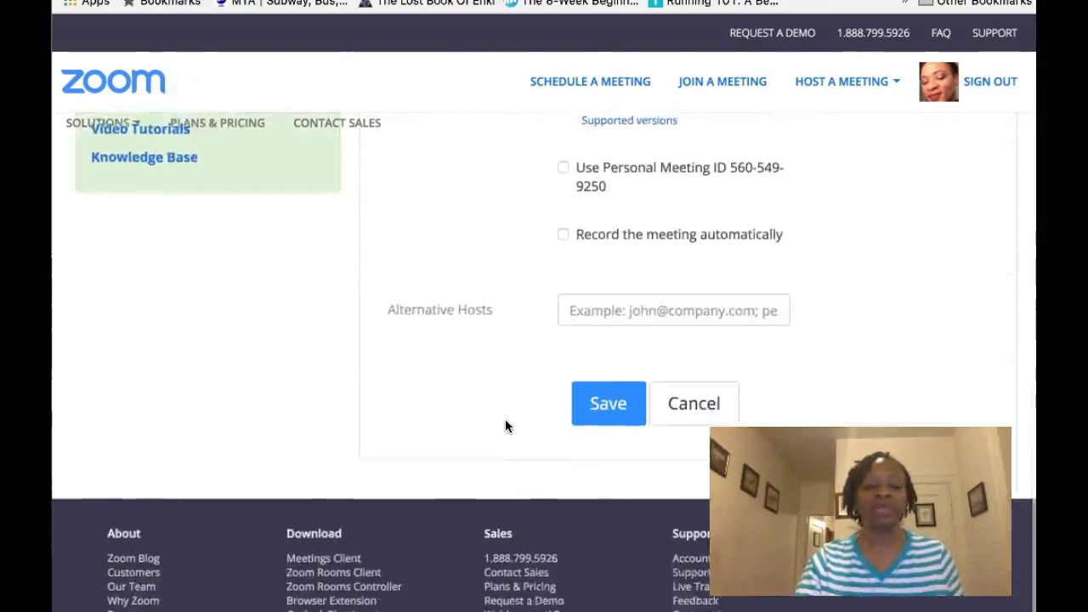
scroll(505, 419, "down", 2)
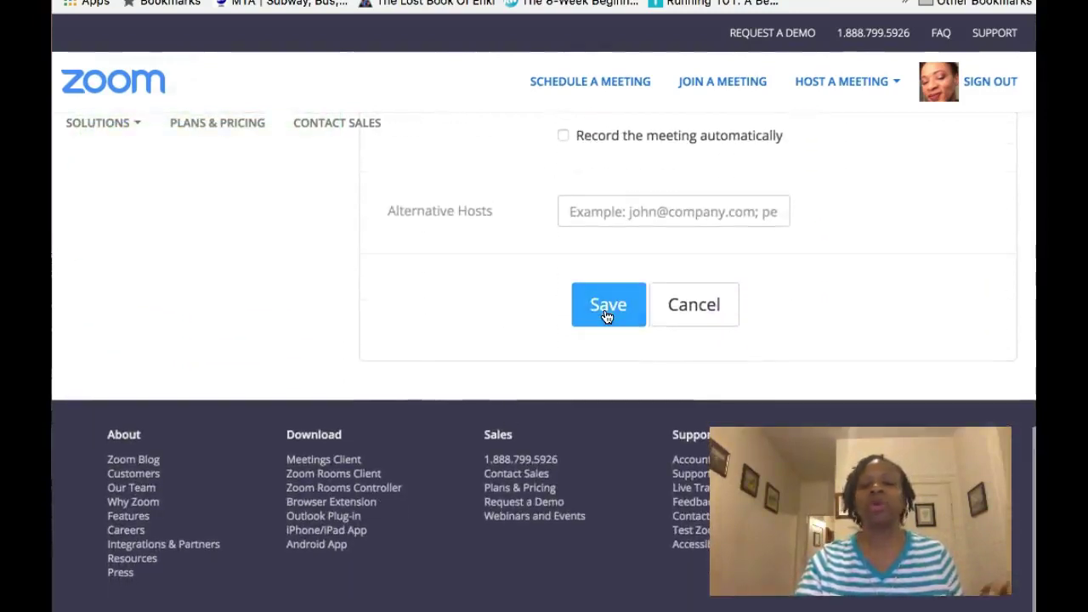
- Save the Weekly Meeting and return to the My Meetings list
left_click(605, 315)
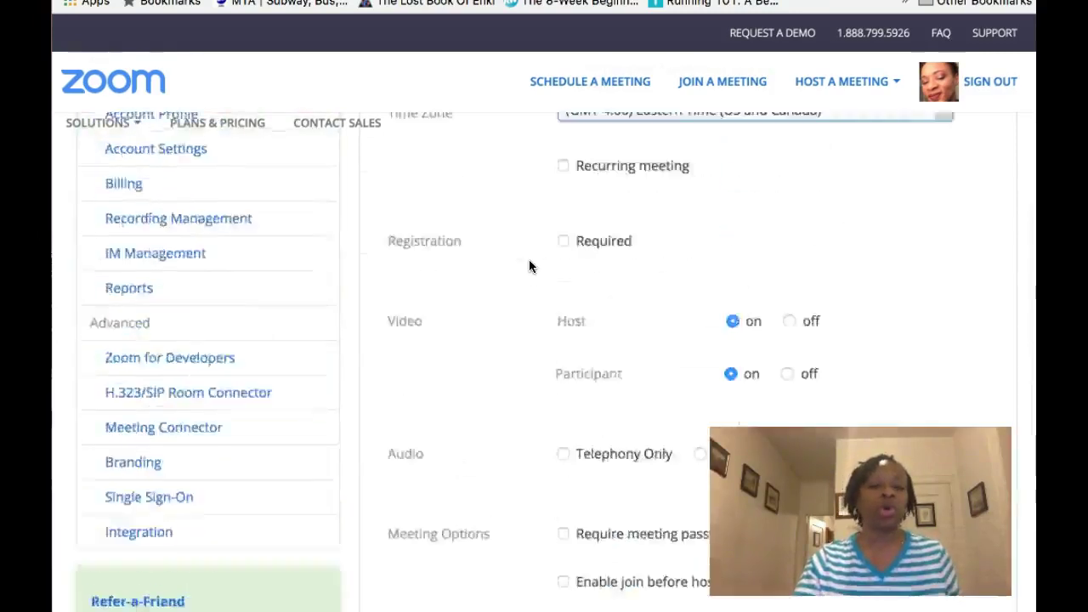
scroll(529, 266, "up", 10)
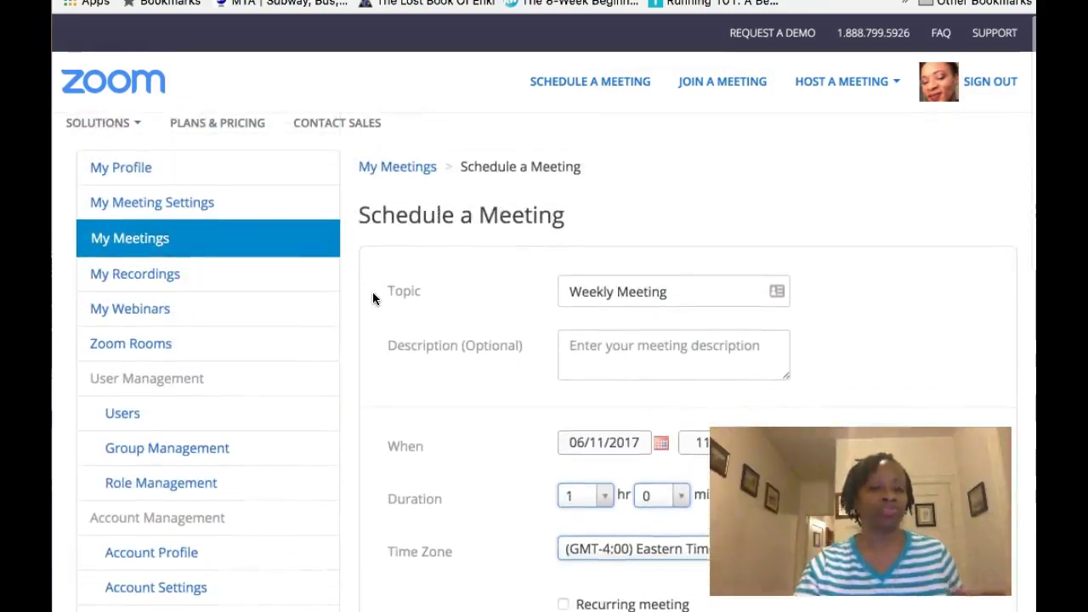
left_click(161, 245)
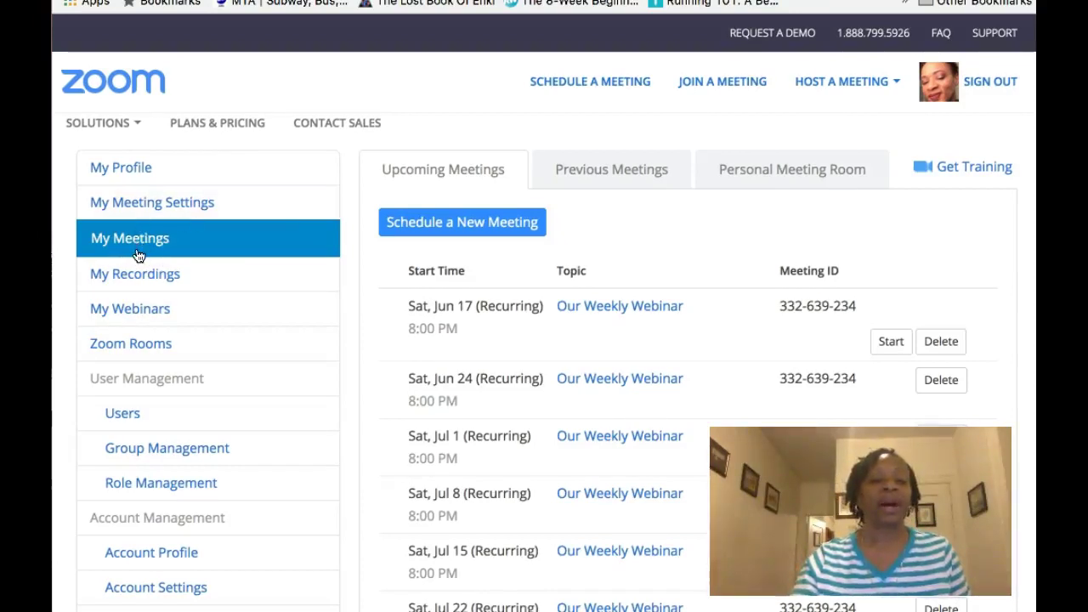
left_click(158, 212)
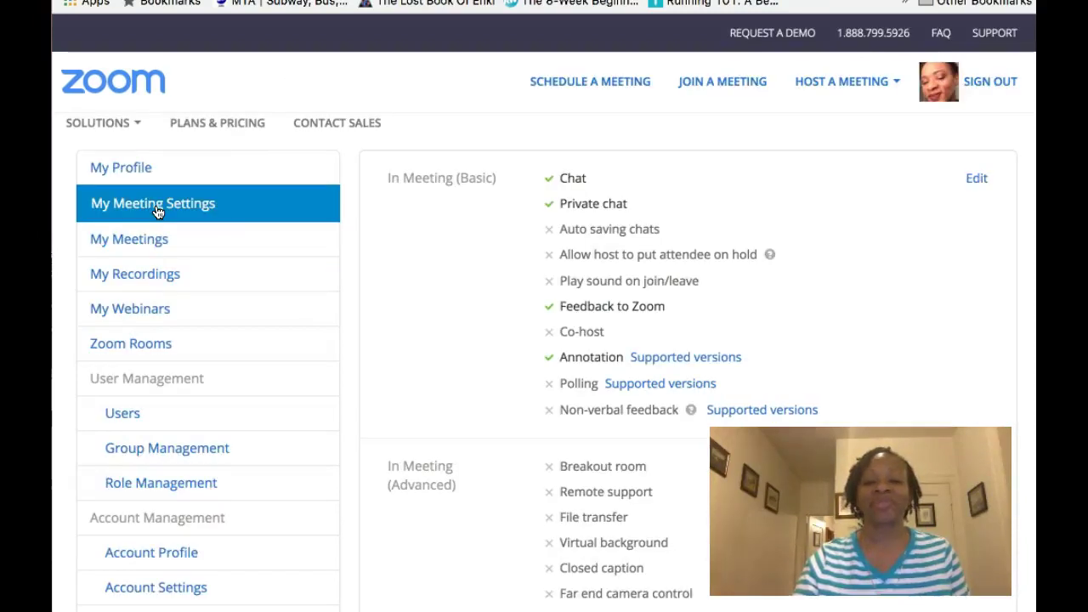
scroll(253, 353, "down", 5)
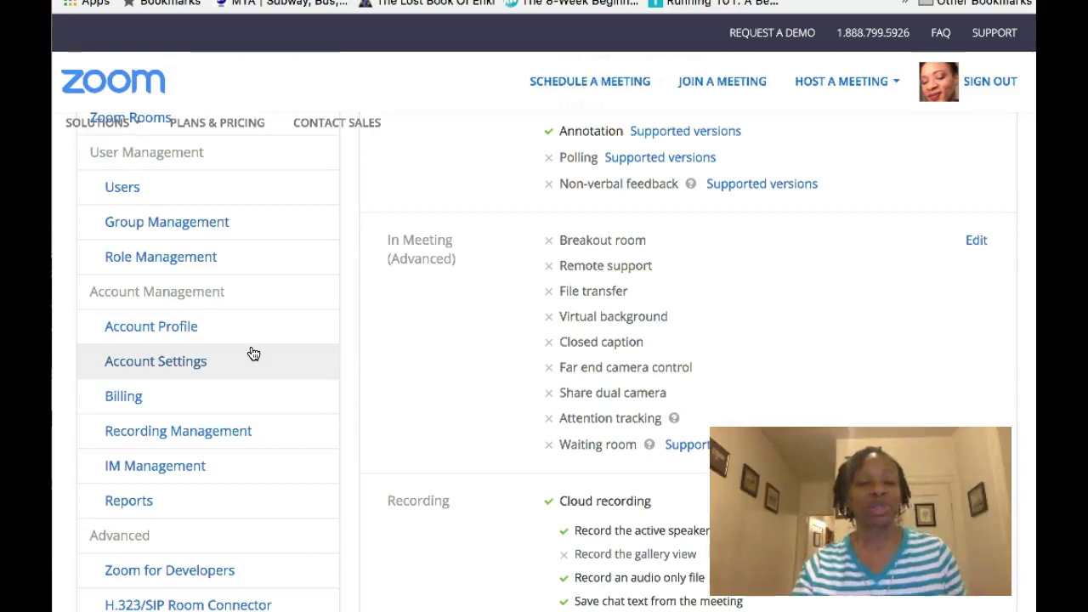
scroll(253, 353, "down", 2)
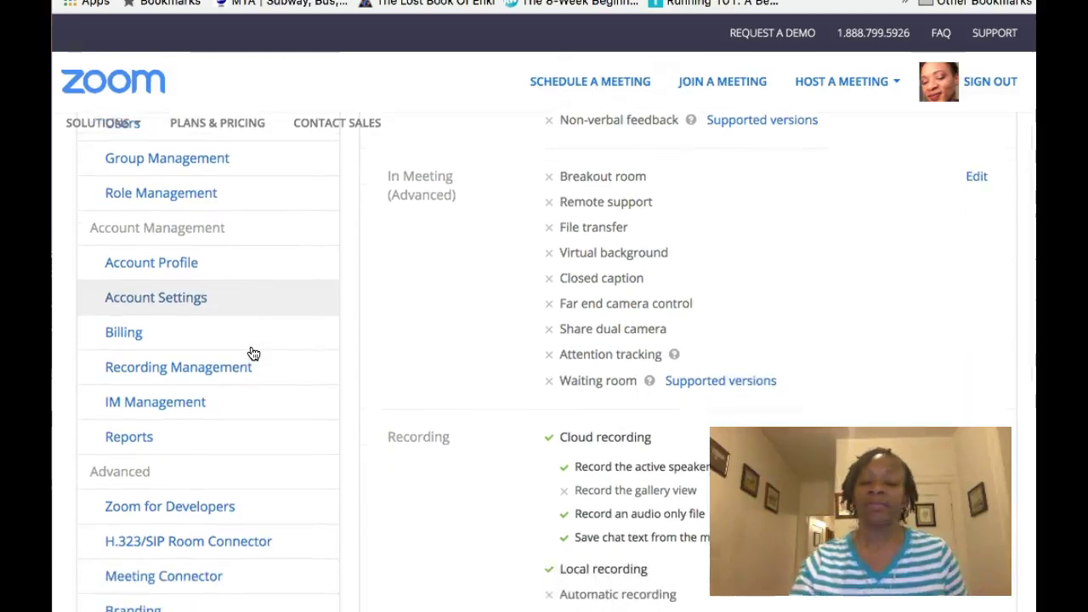